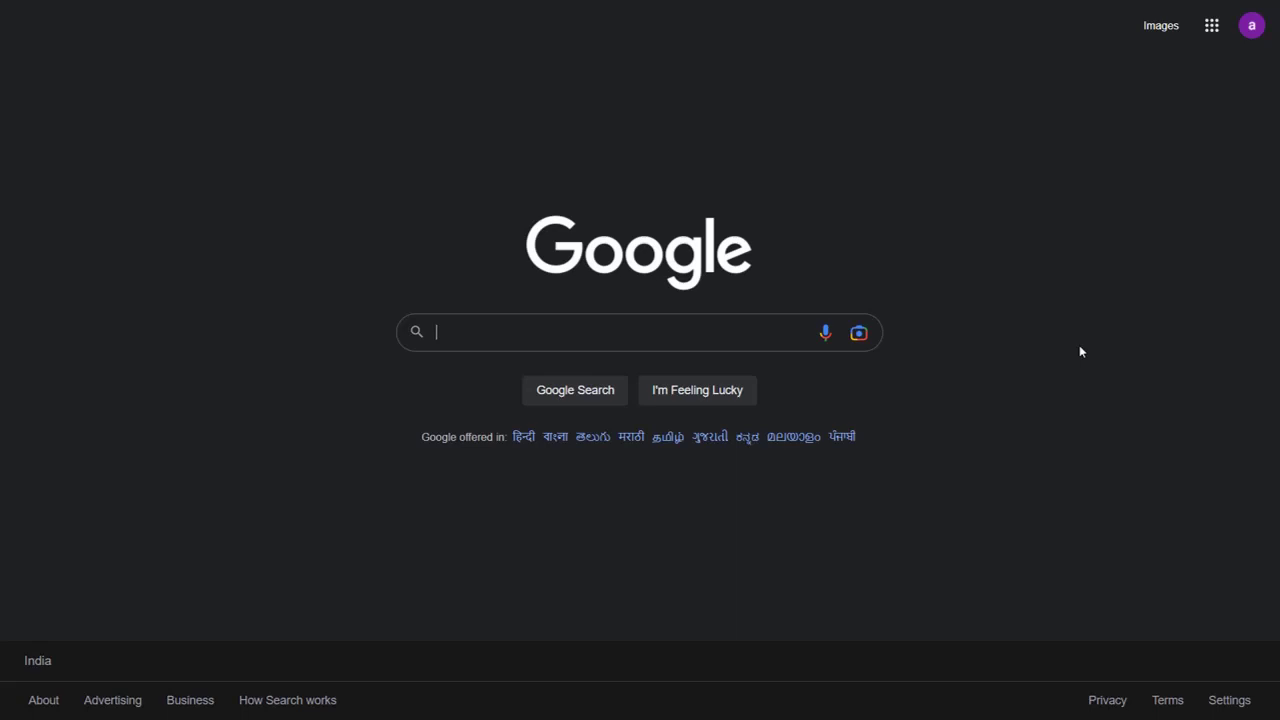
# Open the G Suite IP restriction app from the Google apps launcher
pyautogui.click(1211, 23)
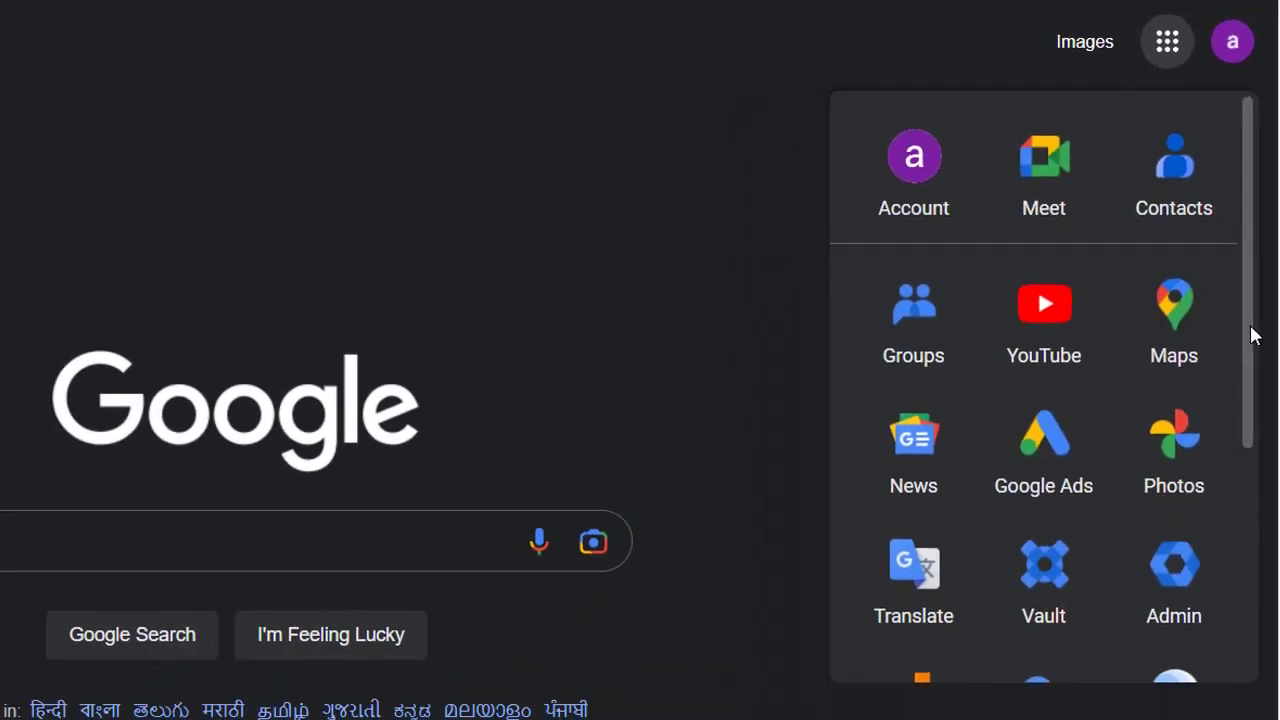
pyautogui.moveTo(1246, 384); pyautogui.dragTo(1246, 699)
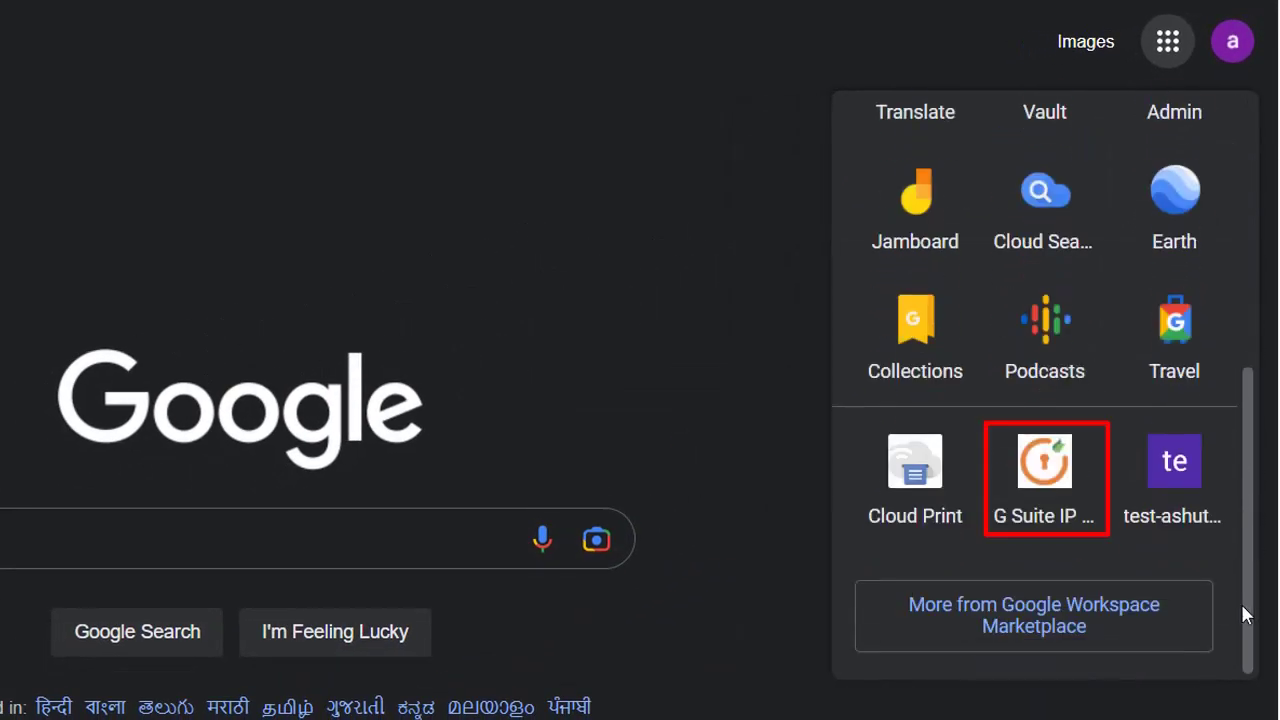
pyautogui.click(1045, 478)
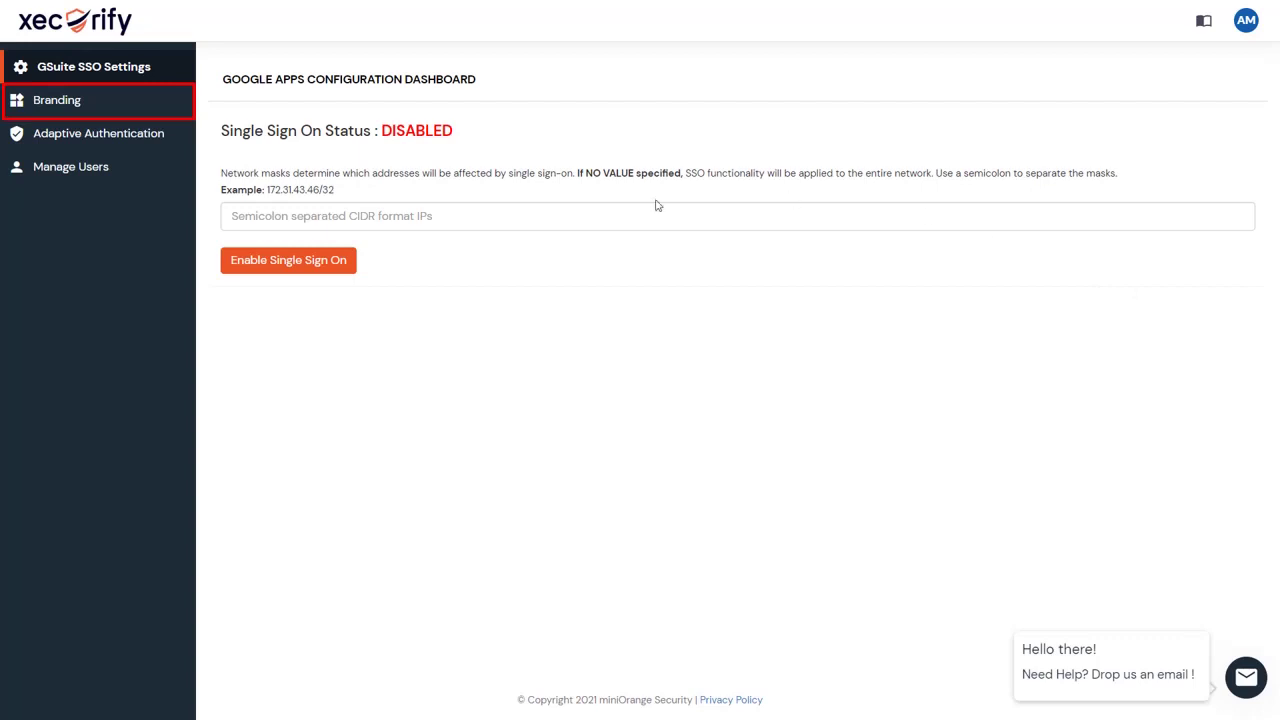
# Review the custom branding configuration, covering the basic settings, the logo and favicon upload, and the user sign-up fields
pyautogui.click(108, 107)
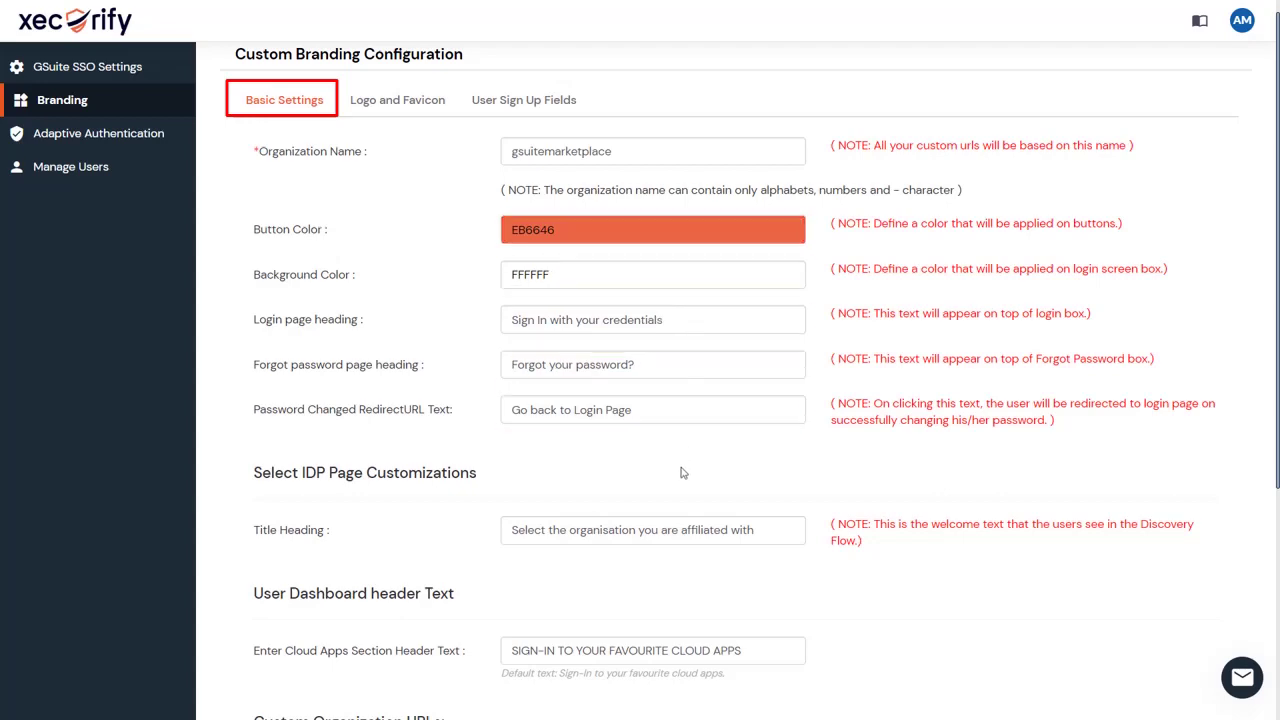
pyautogui.scroll(-4, 680, 471)
pyautogui.scroll(4, 683, 471)
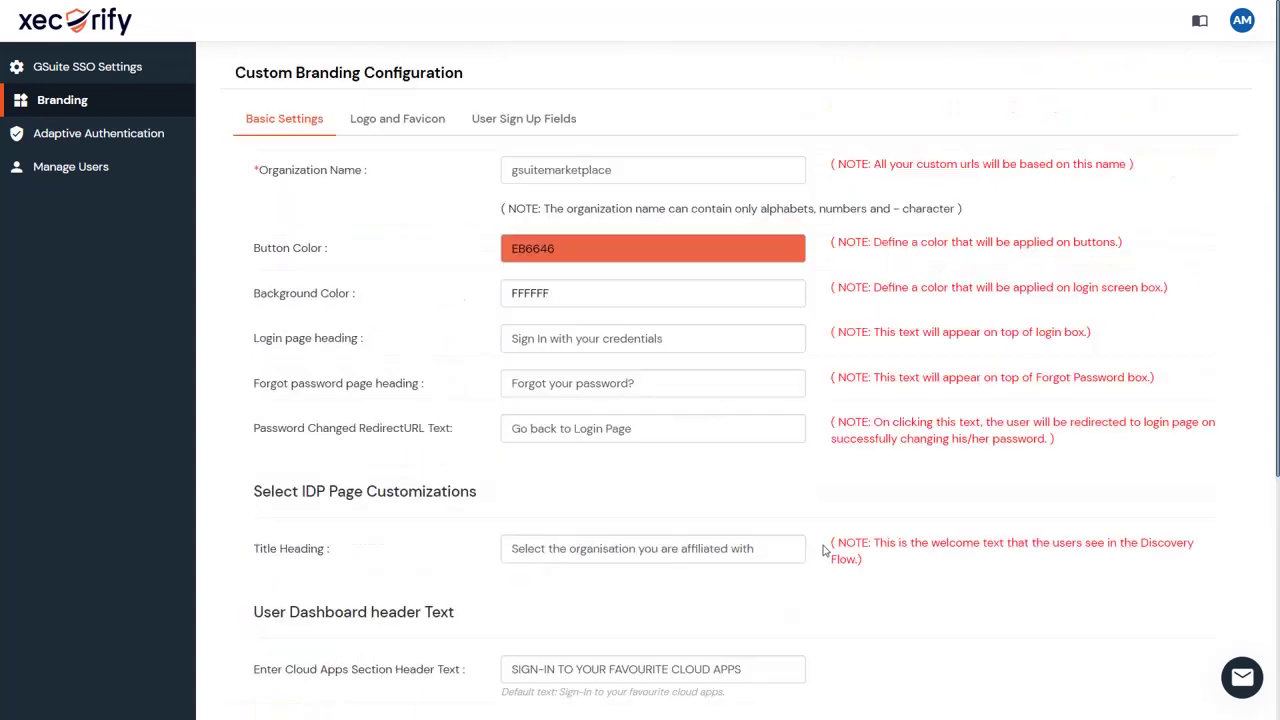
pyautogui.click(410, 120)
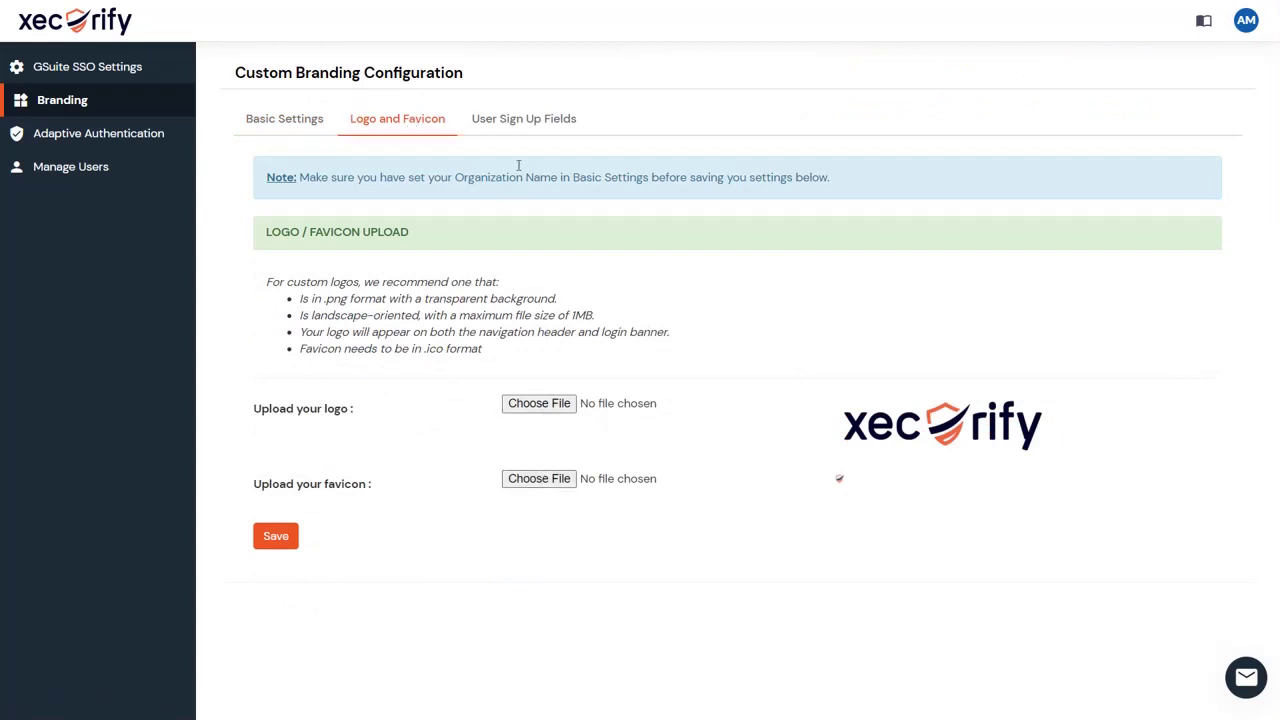
pyautogui.click(528, 120)
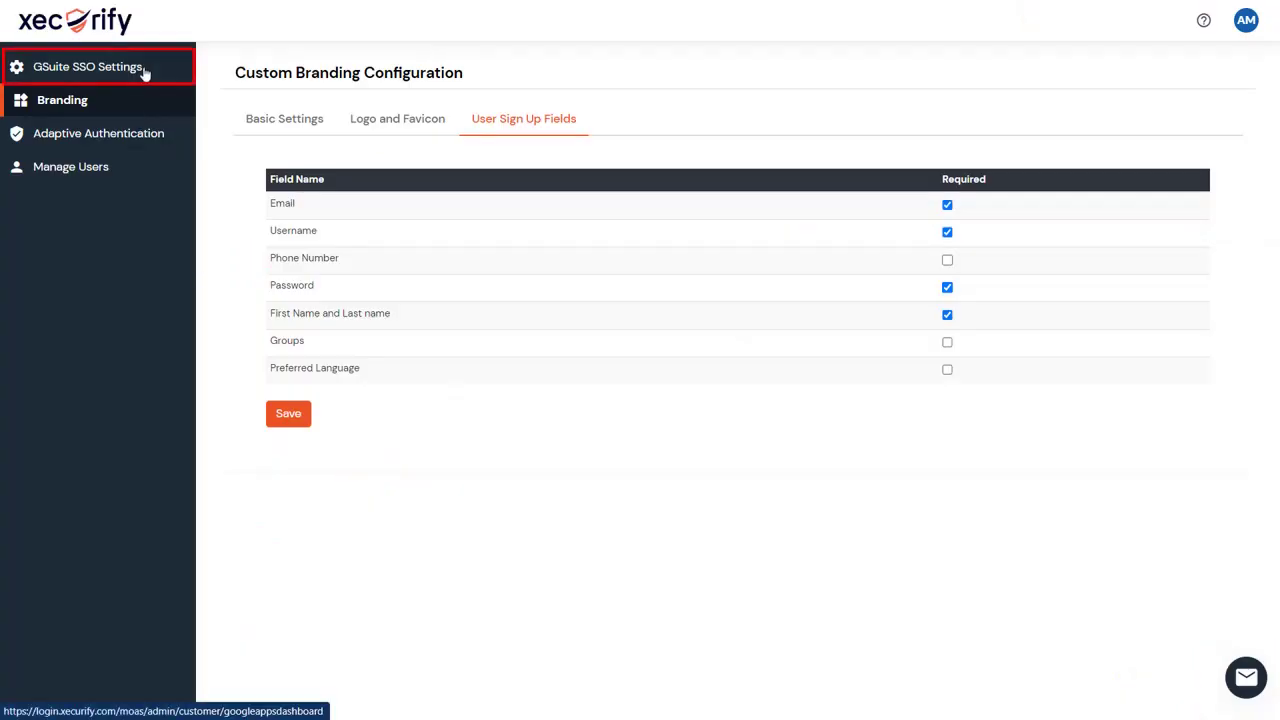
# Enable single sign-on in the GSuite SSO settings without specifying any network masks
pyautogui.click(144, 70)
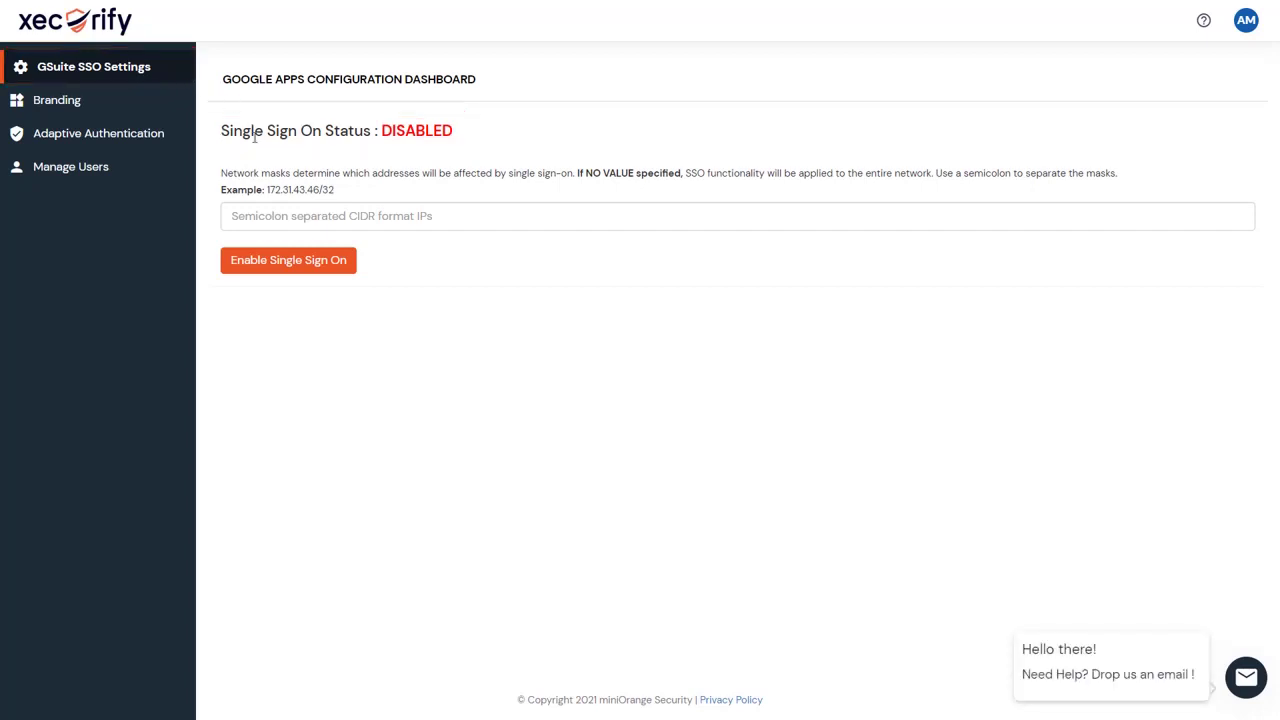
pyautogui.click(287, 262)
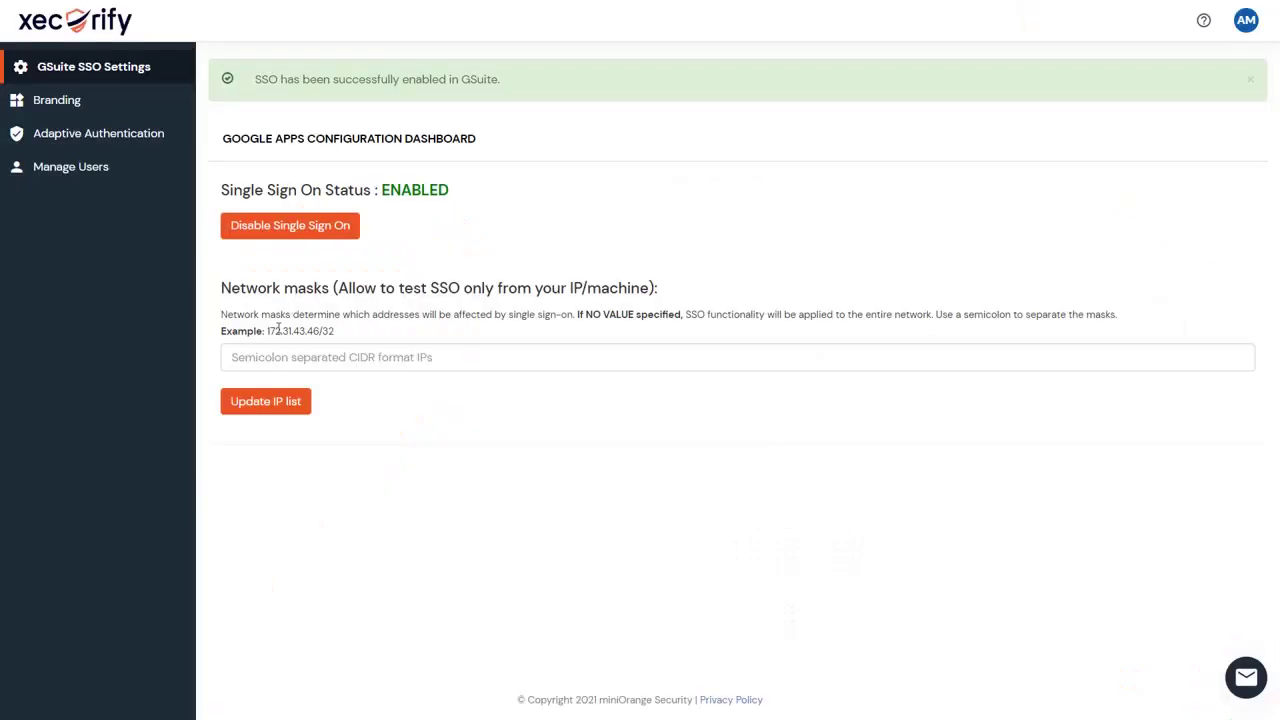
# Enable IP restriction in the adaptive authentication policy and check the available IP address types, keeping IPV4
pyautogui.click(149, 148)
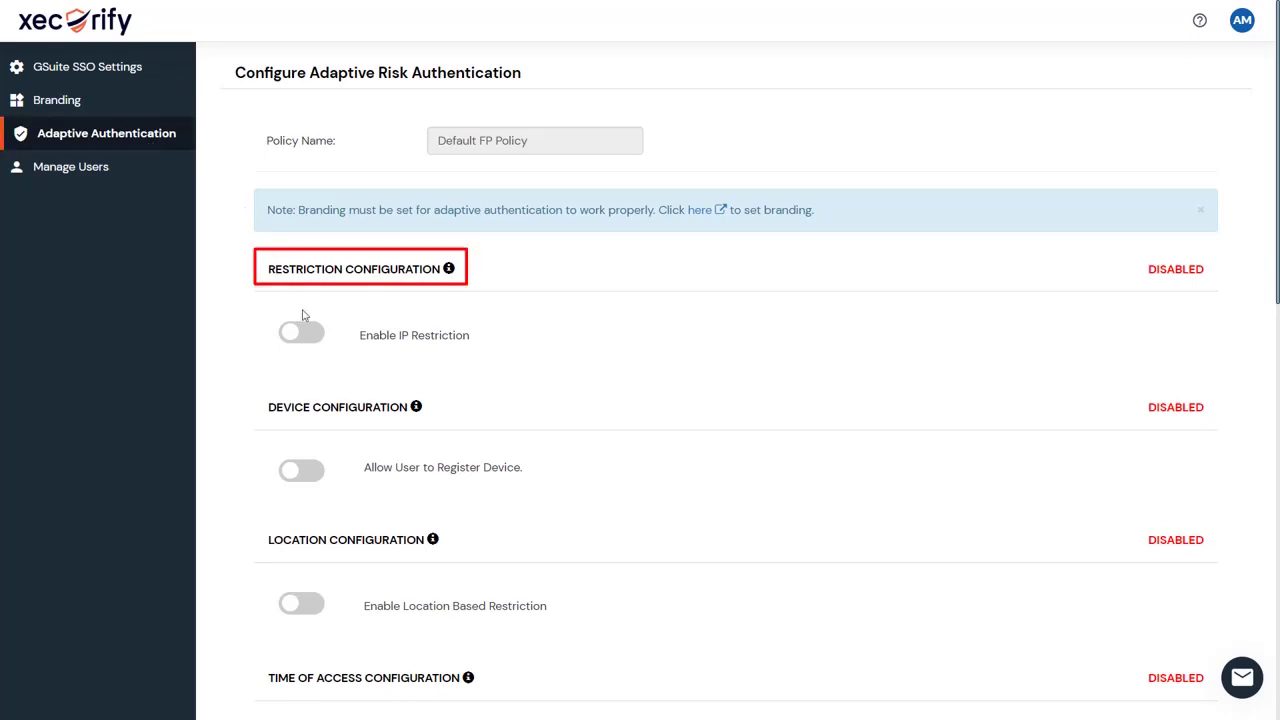
pyautogui.click(306, 333)
pyautogui.scroll(-1, 311, 341)
pyautogui.scroll(-1, 311, 341)
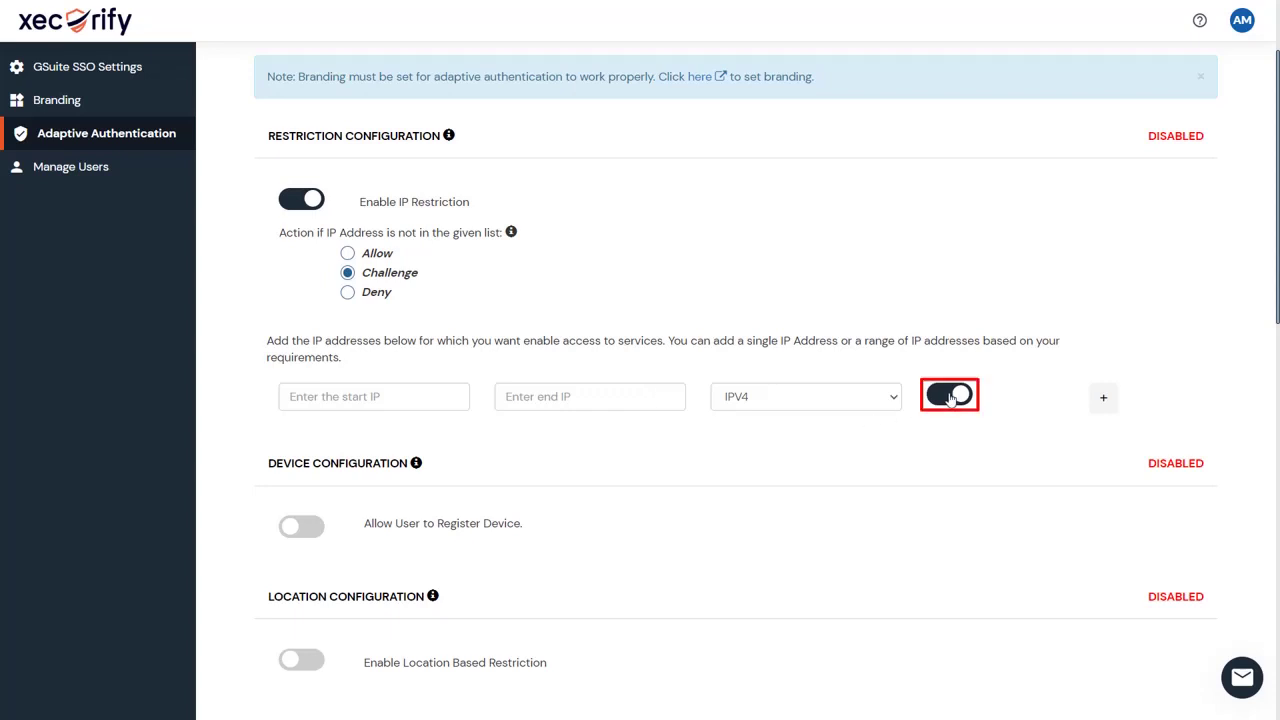
pyautogui.click(894, 401)
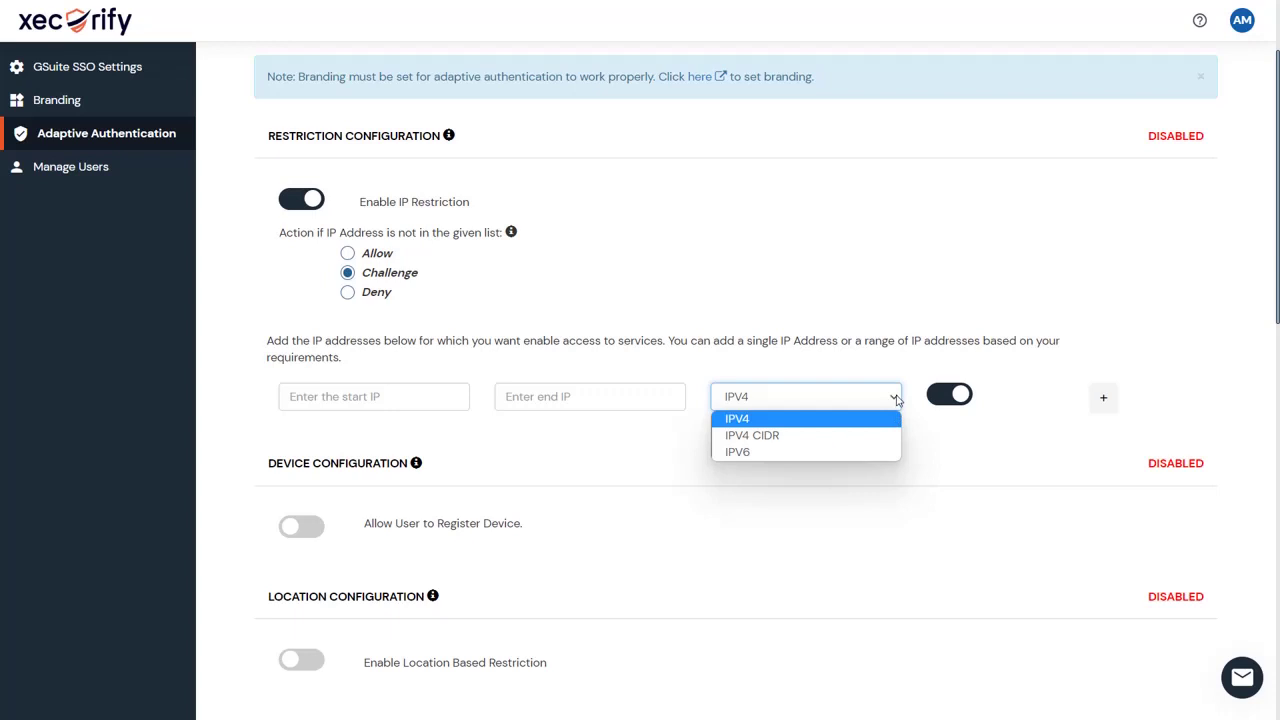
pyautogui.click(897, 402)
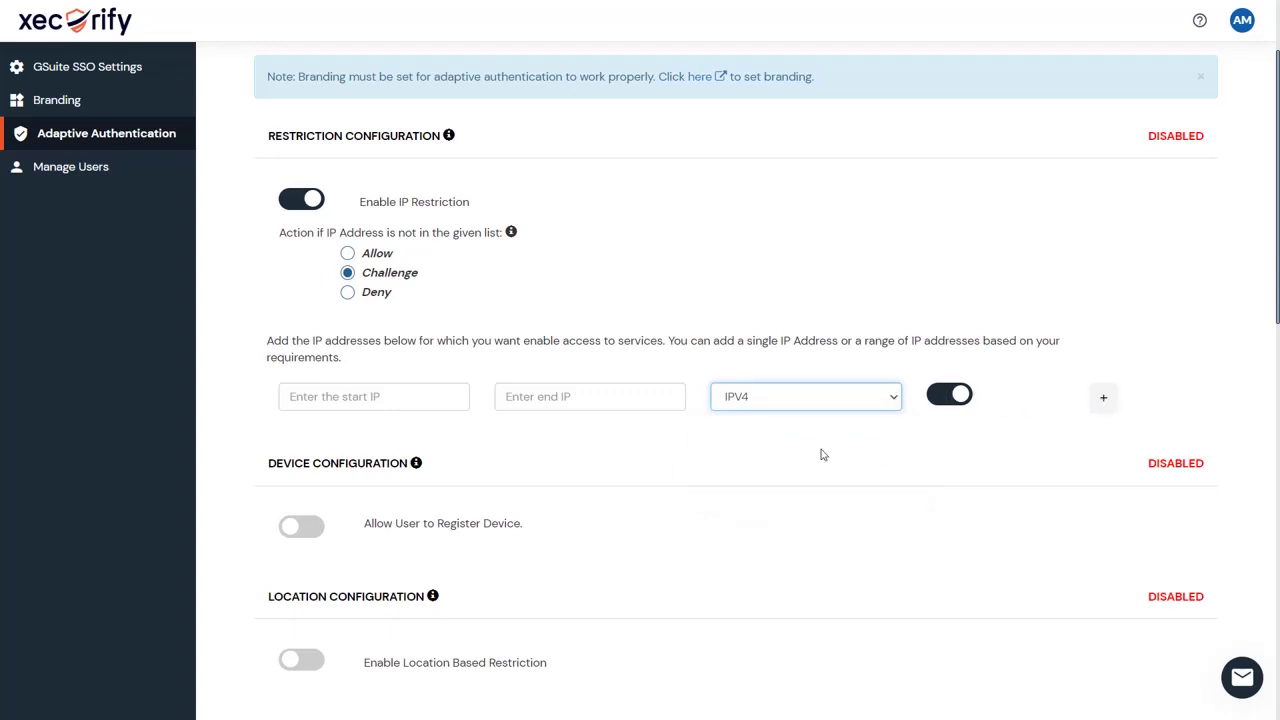
# Allow users to register devices in the policy's device configuration
pyautogui.scroll(-4, 623, 491)
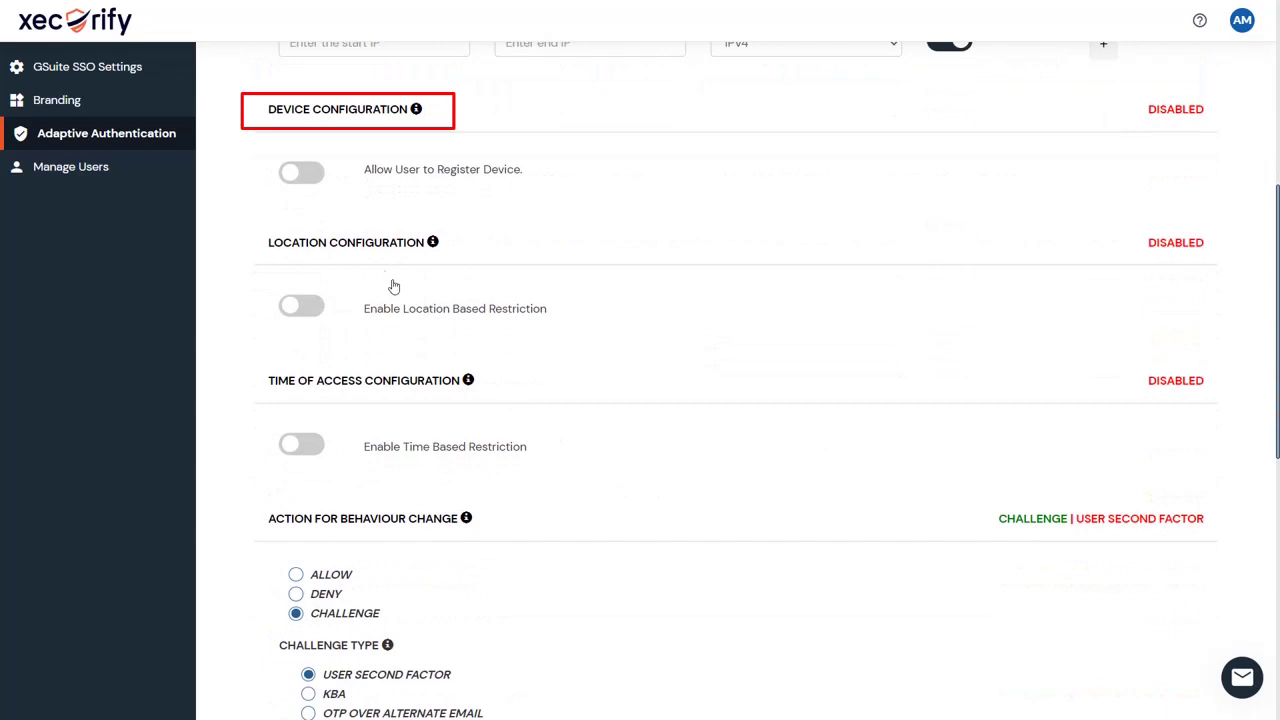
pyautogui.click(312, 175)
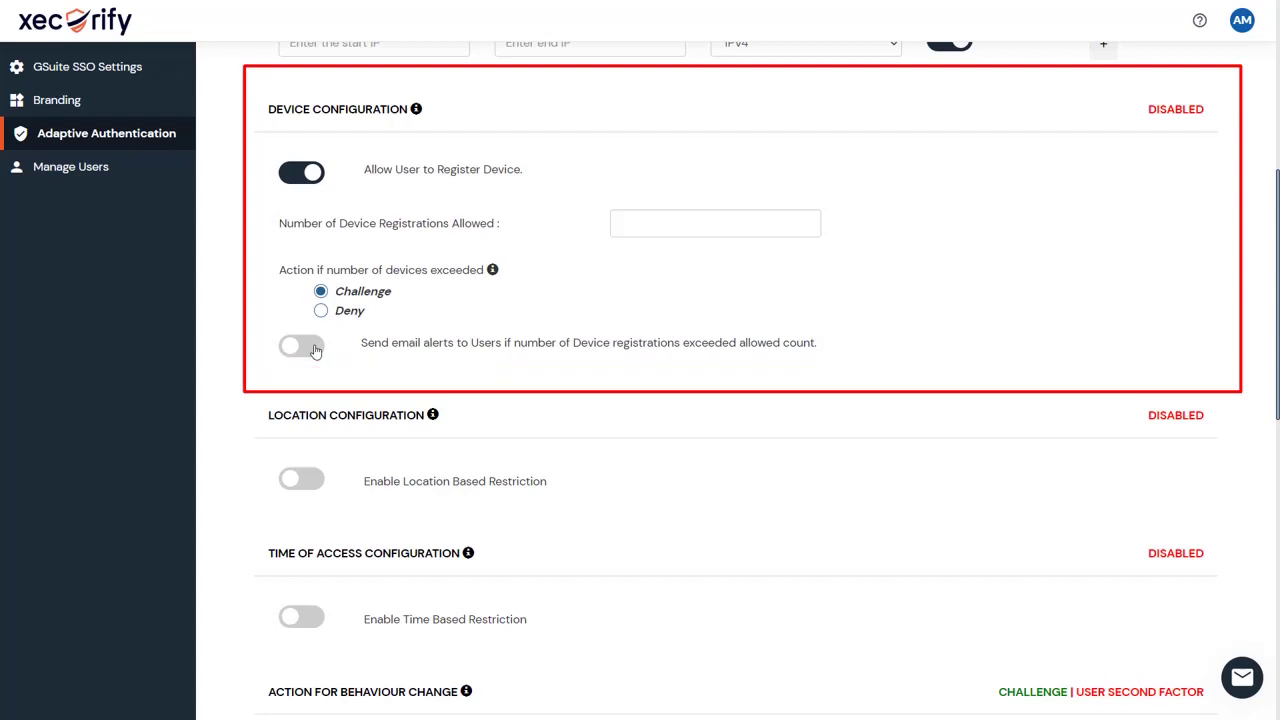
# Enable location-based restriction in the policy and inspect its city, surrounding distance and distance unit fields
pyautogui.scroll(-3, 315, 349)
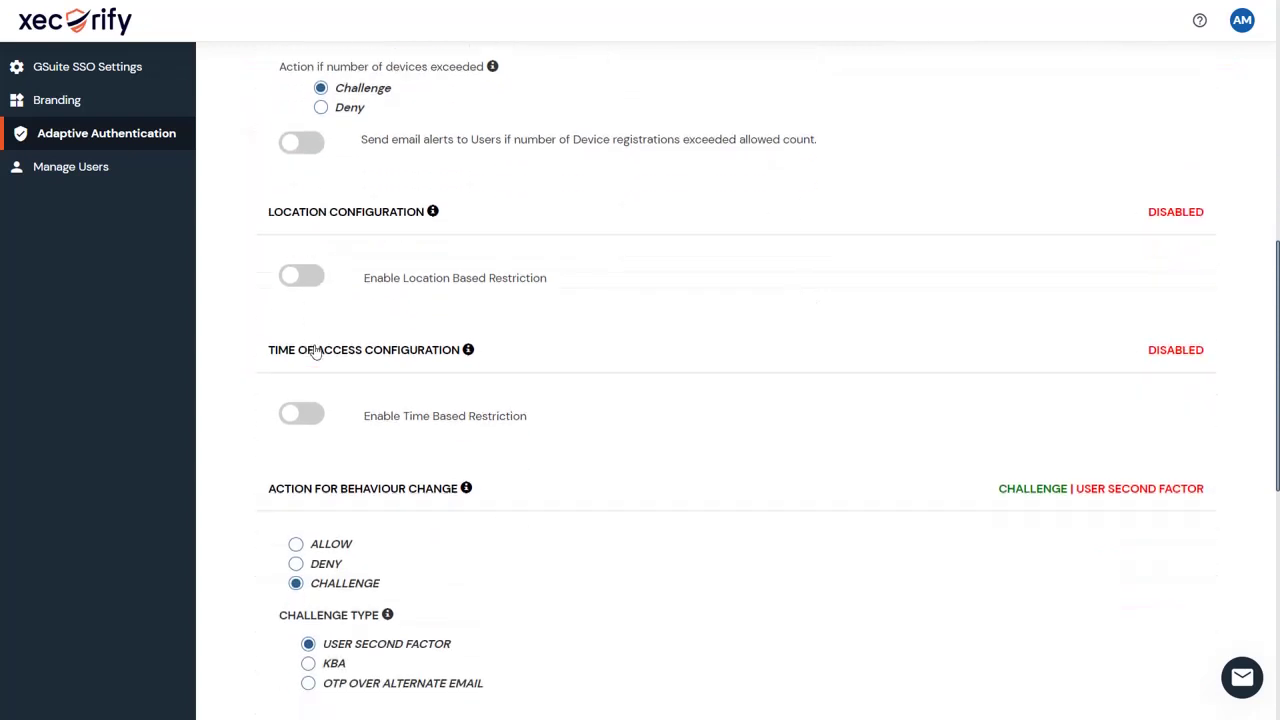
pyautogui.click(302, 154)
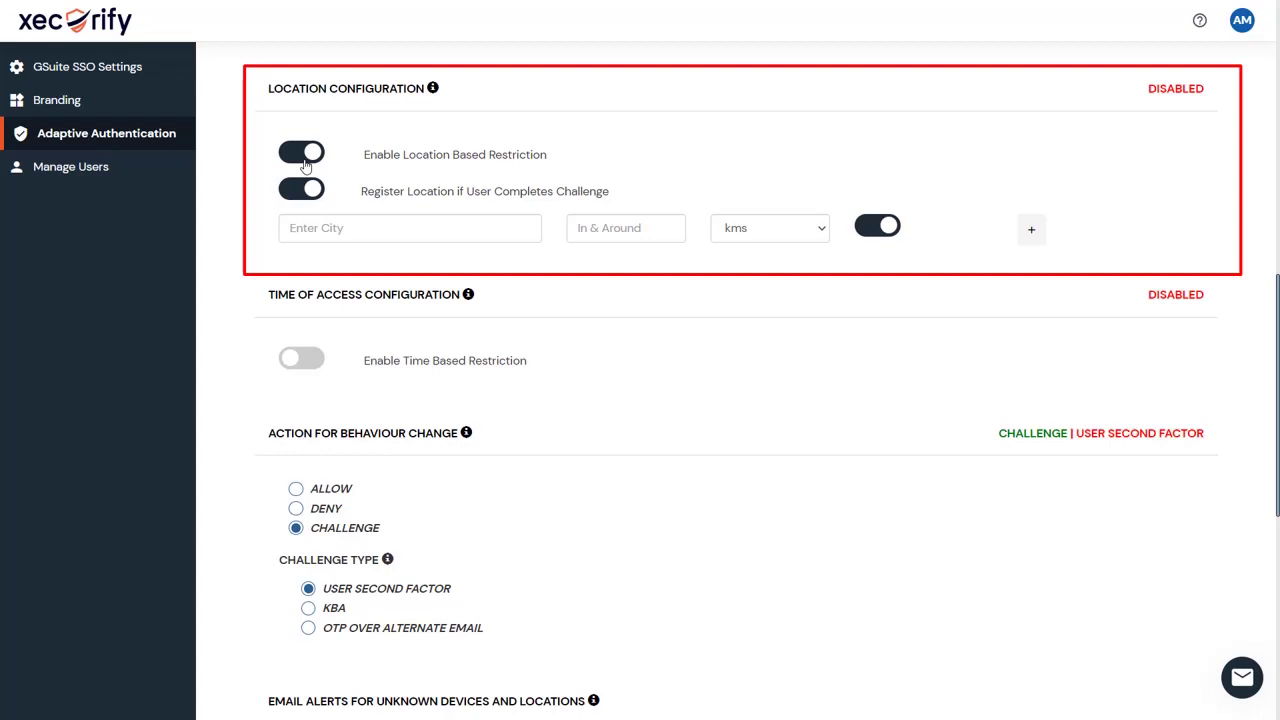
pyautogui.click(434, 224)
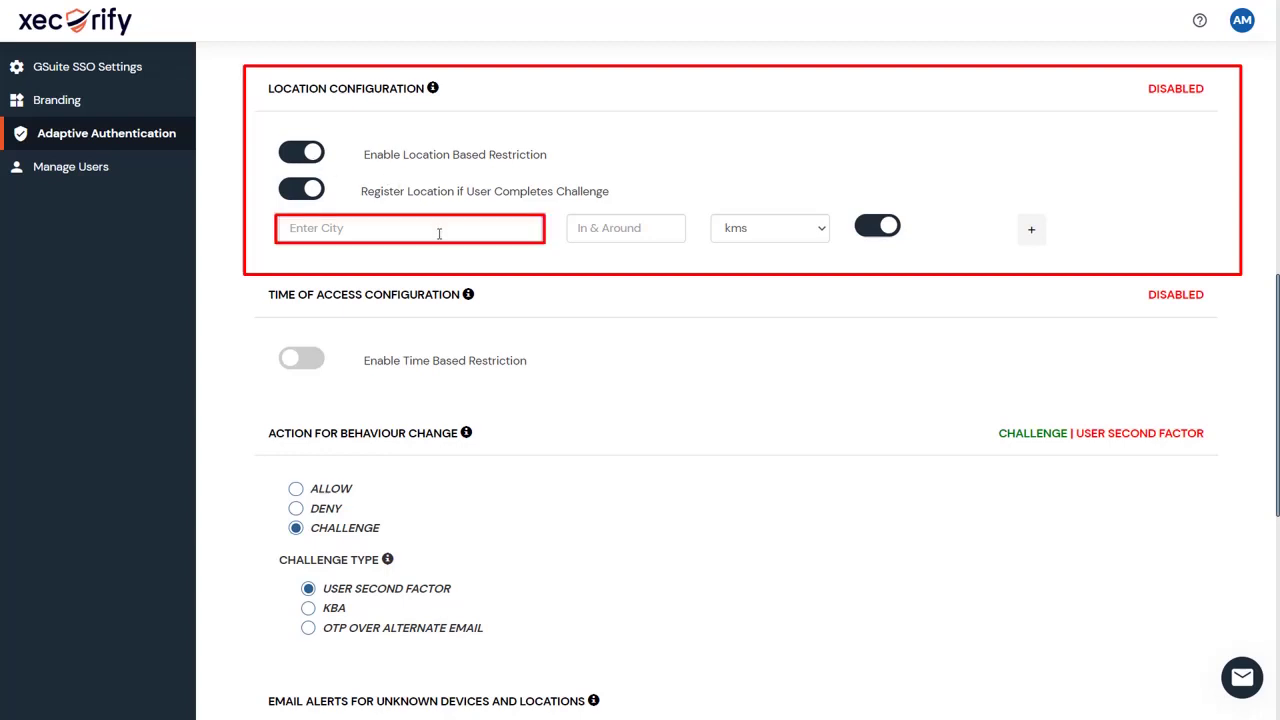
pyautogui.click(630, 227)
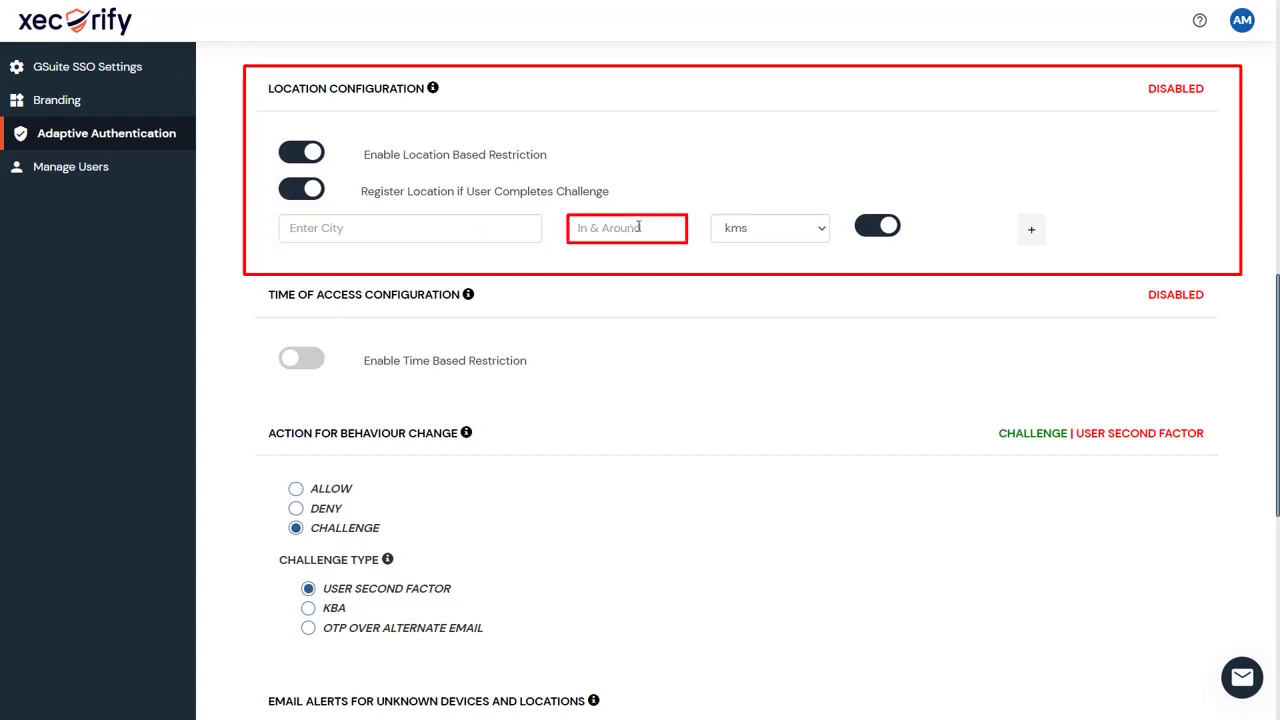
pyautogui.click(808, 228)
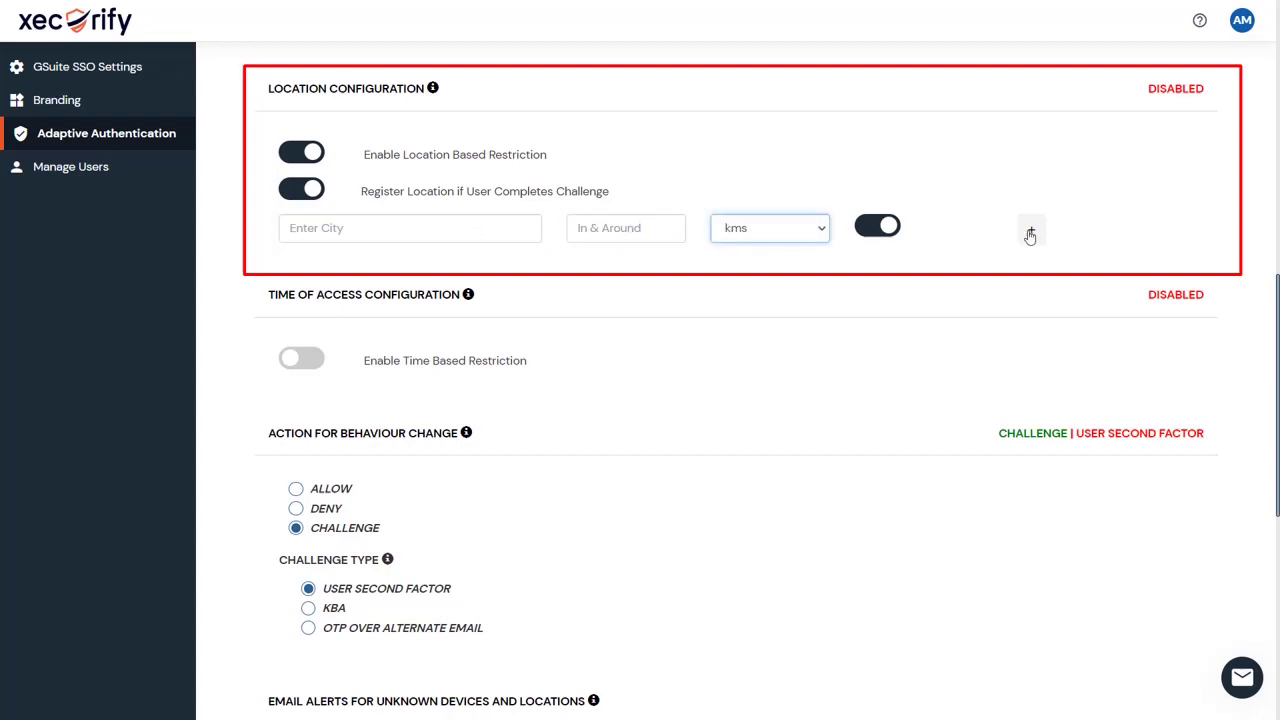
# Enable time-based restriction in the policy and look through the timezone, start time and end time choices without selecting any
pyautogui.scroll(-2, 829, 286)
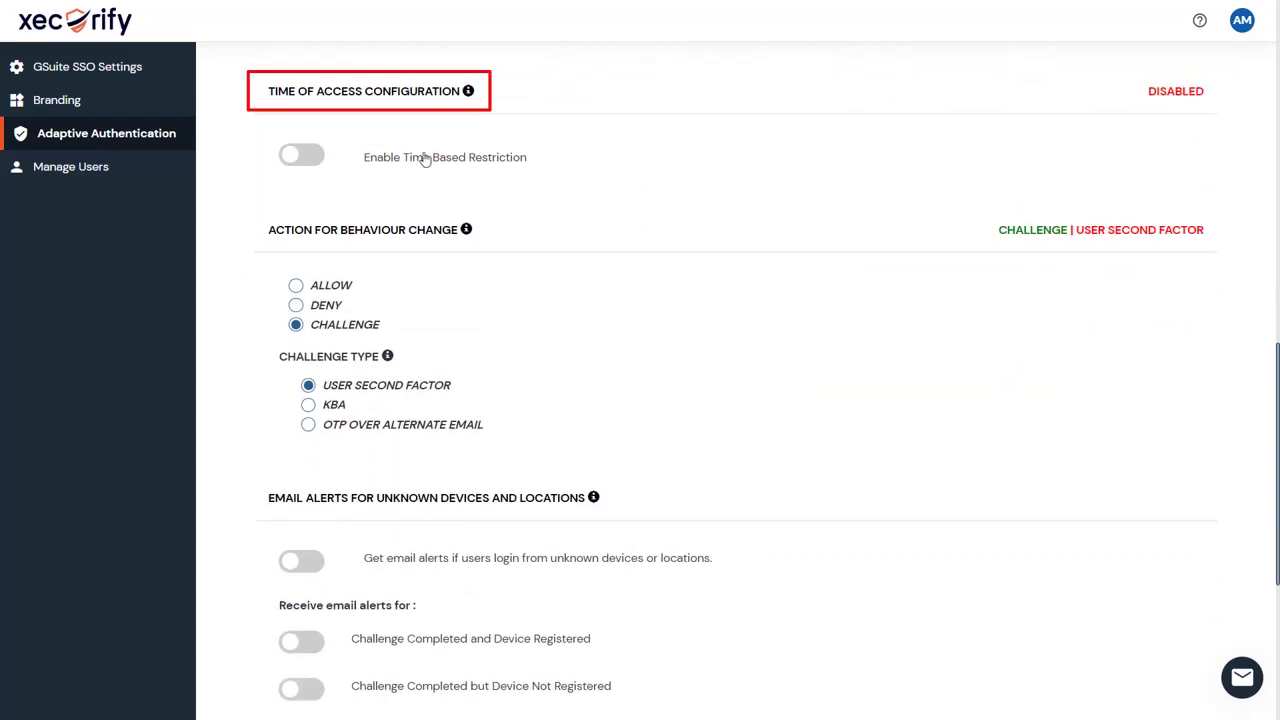
pyautogui.click(311, 158)
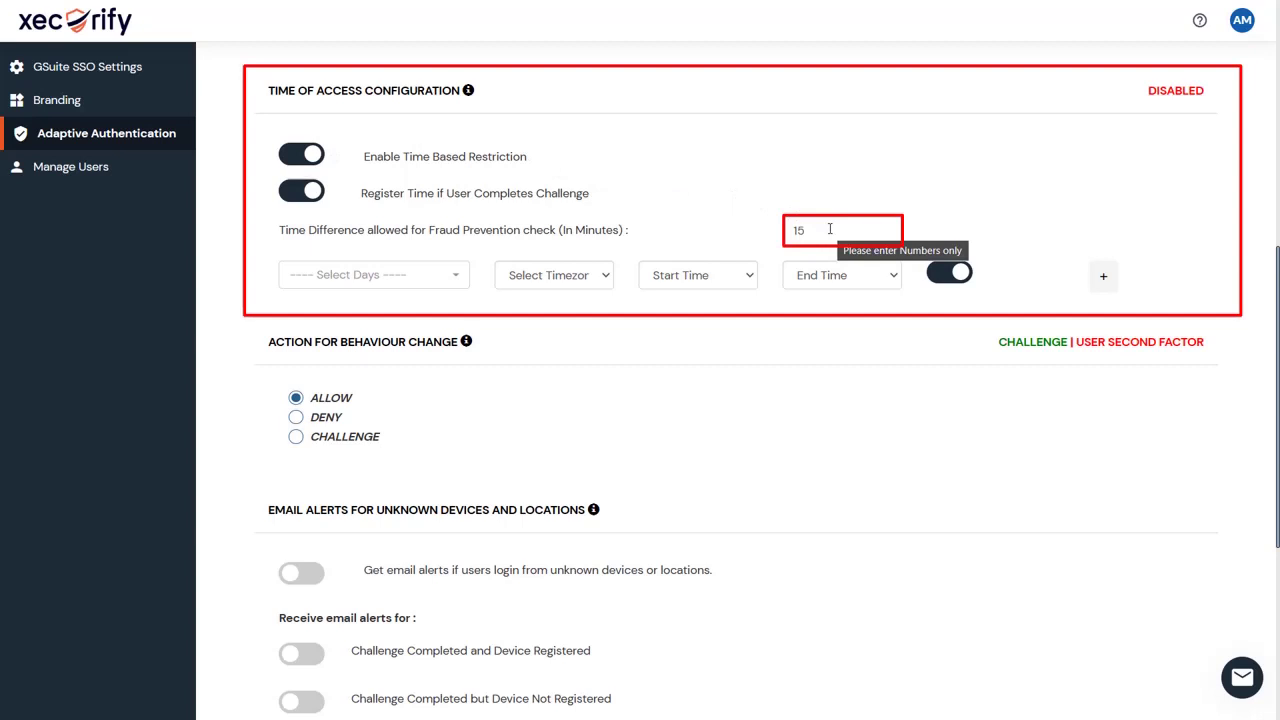
pyautogui.click(606, 276)
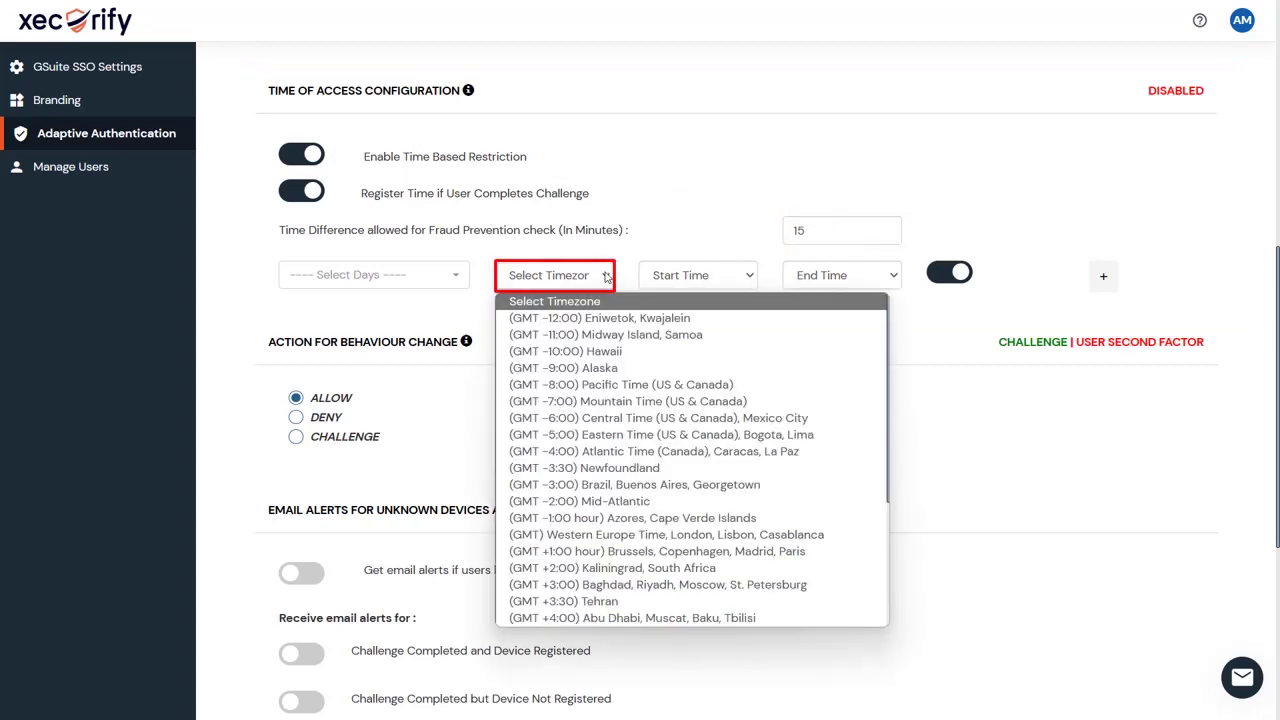
pyautogui.click(606, 276)
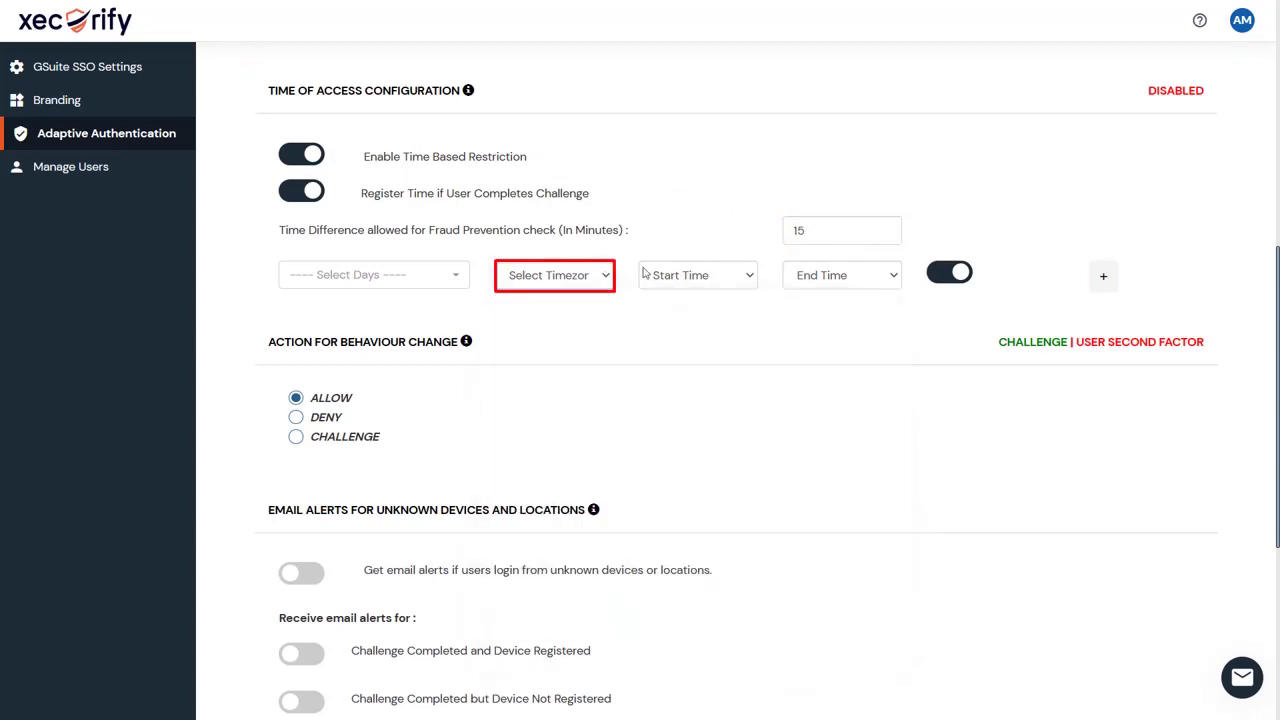
pyautogui.click(749, 278)
pyautogui.click(751, 282)
pyautogui.click(894, 280)
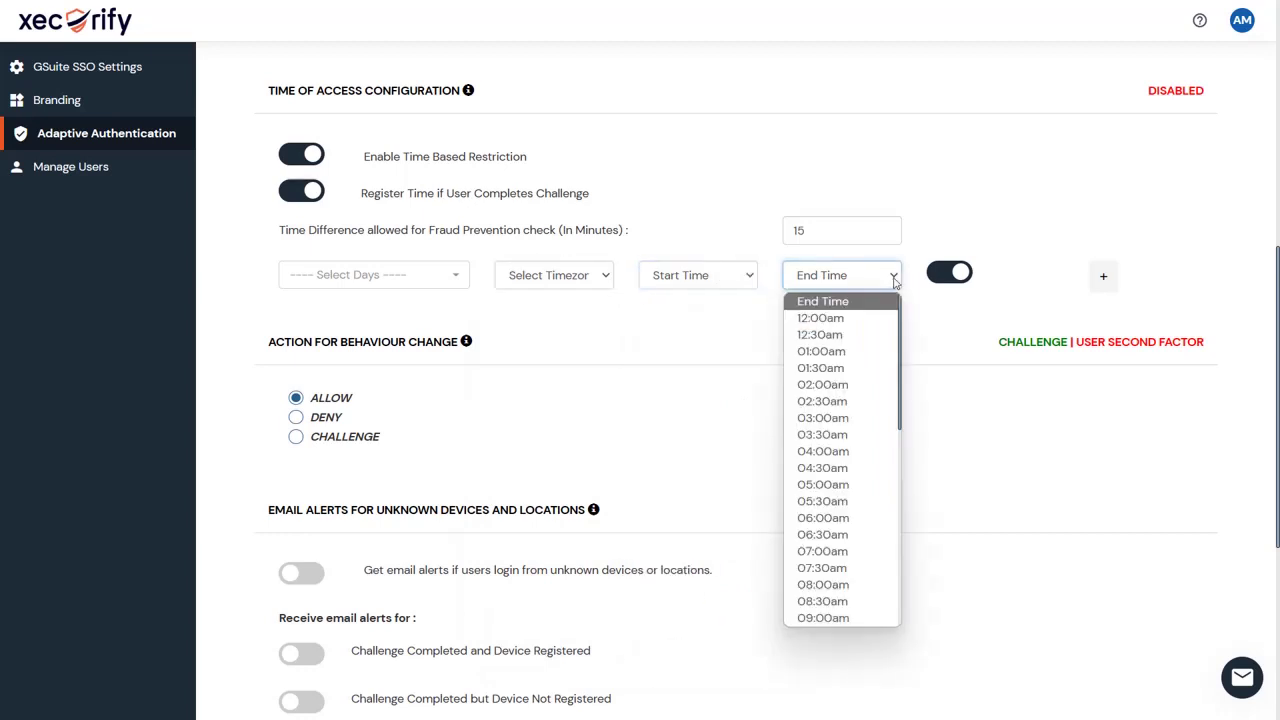
pyautogui.click(894, 282)
pyautogui.click(1062, 290)
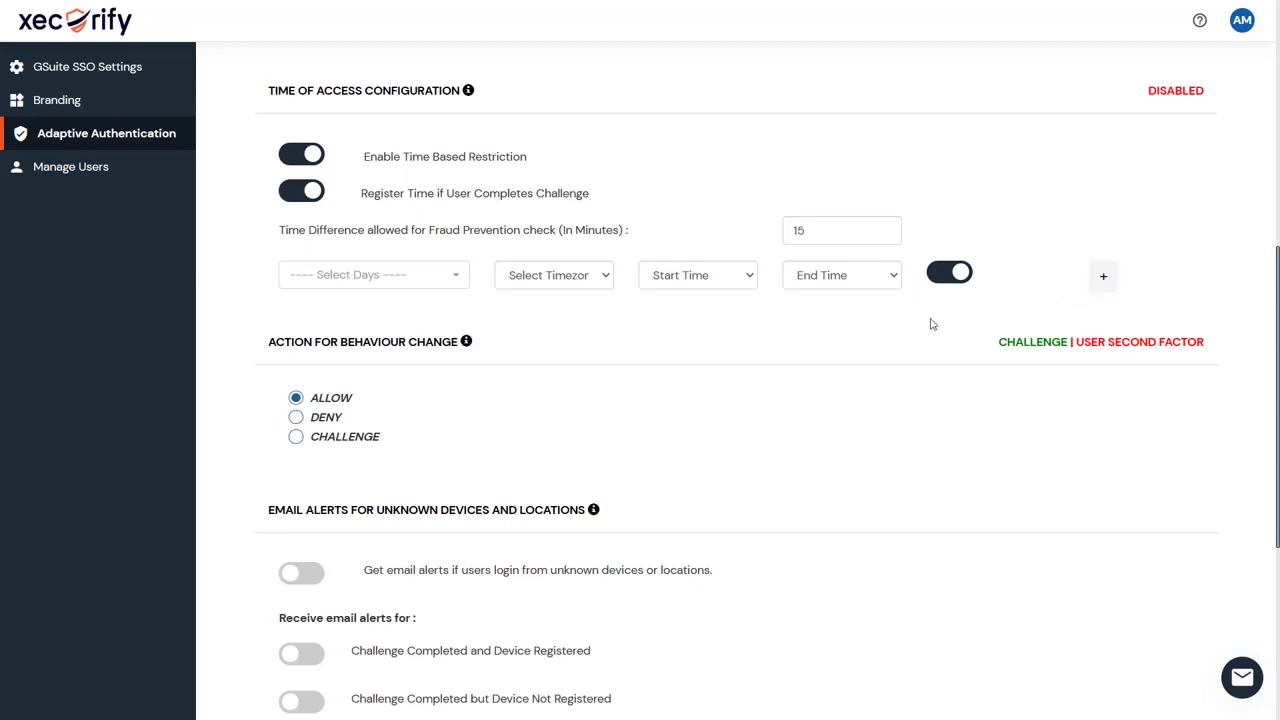
# Review the behaviour-change action with its challenge types, the email alert options and the custom deny message setting
pyautogui.click(692, 432)
pyautogui.scroll(-3, 706, 431)
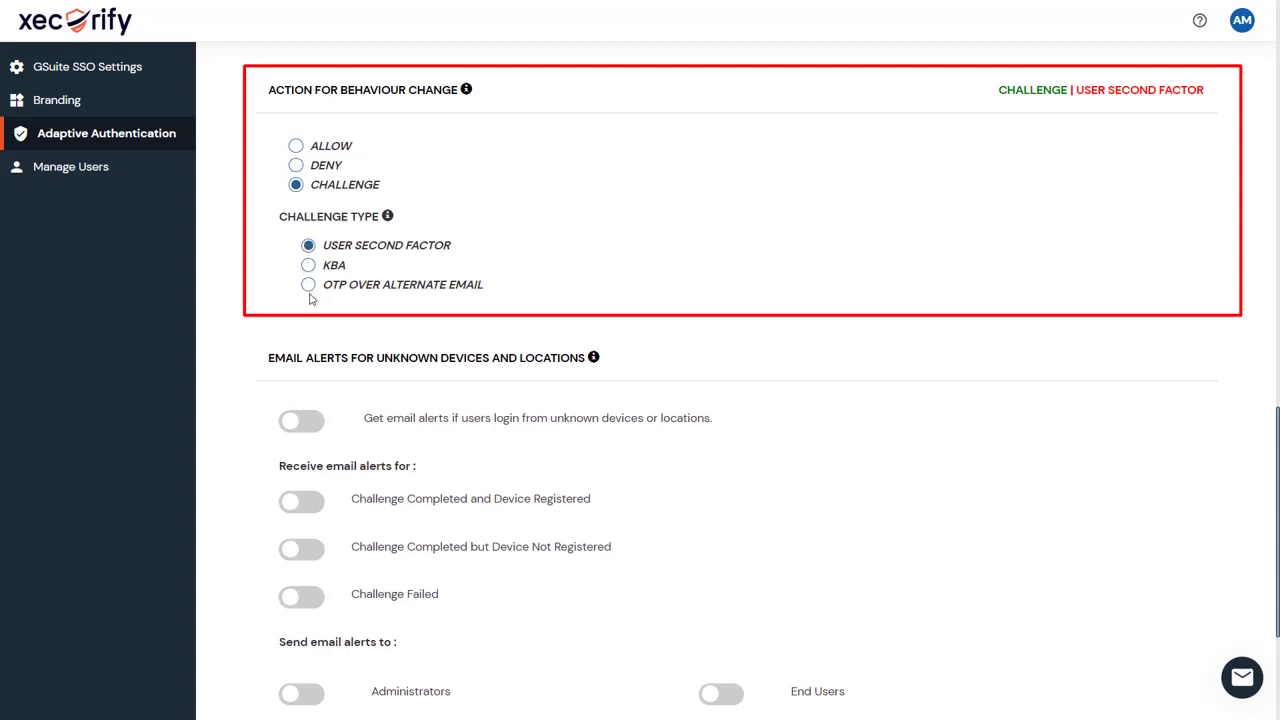
pyautogui.scroll(-3, 310, 298)
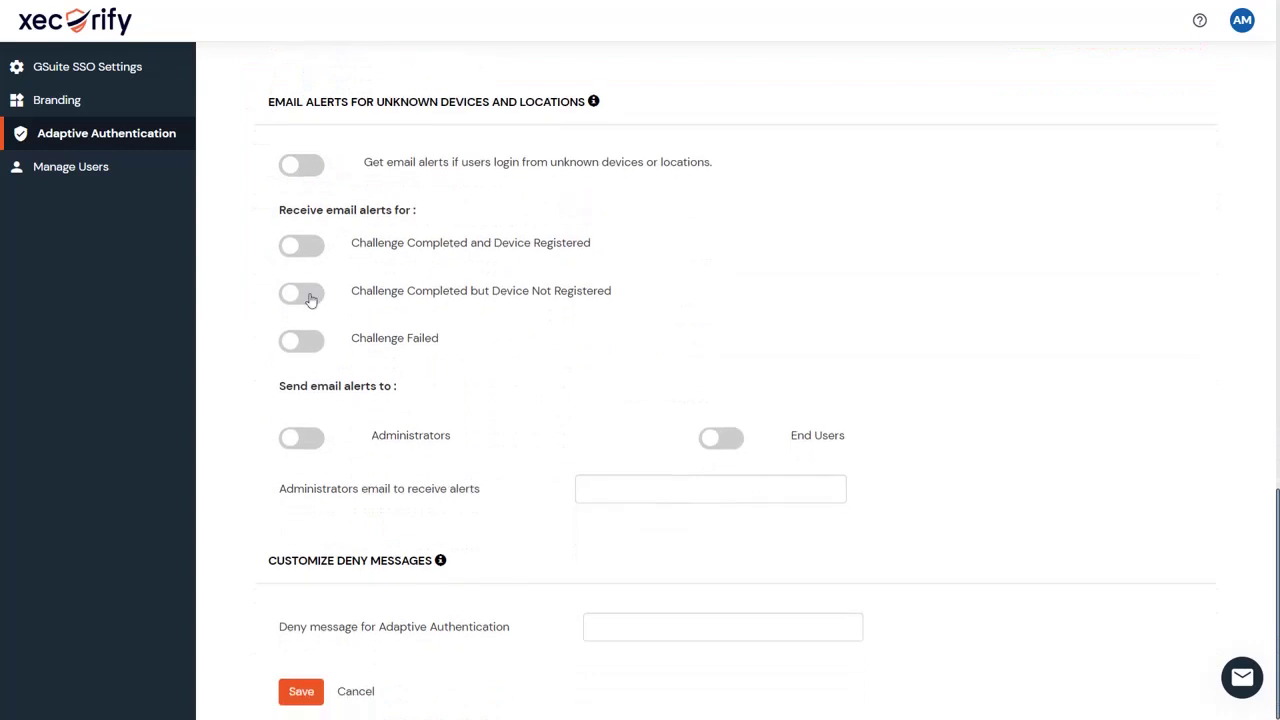